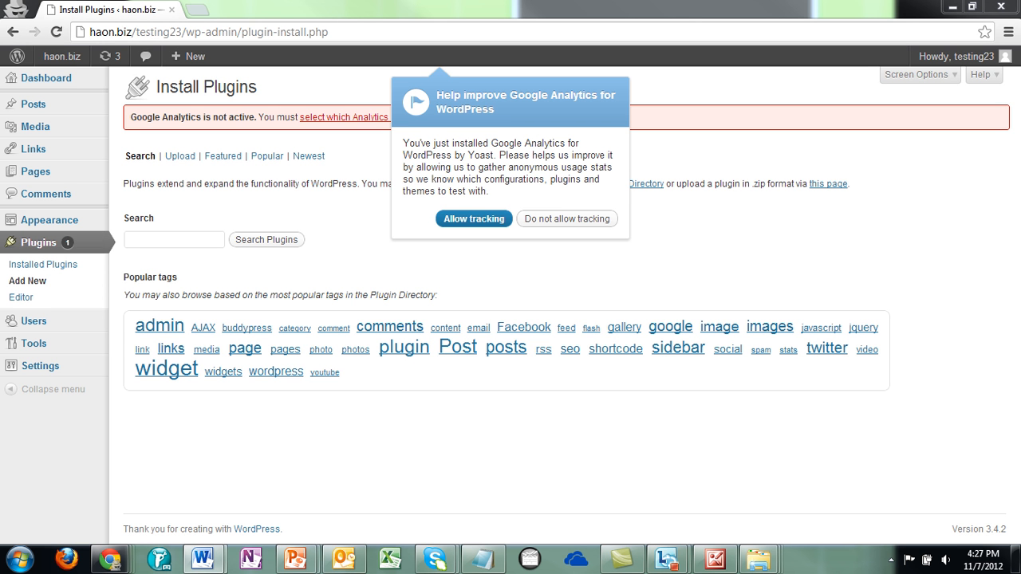
Step: Search the plugin directory for "all in one seo plugin"
click(174, 239)
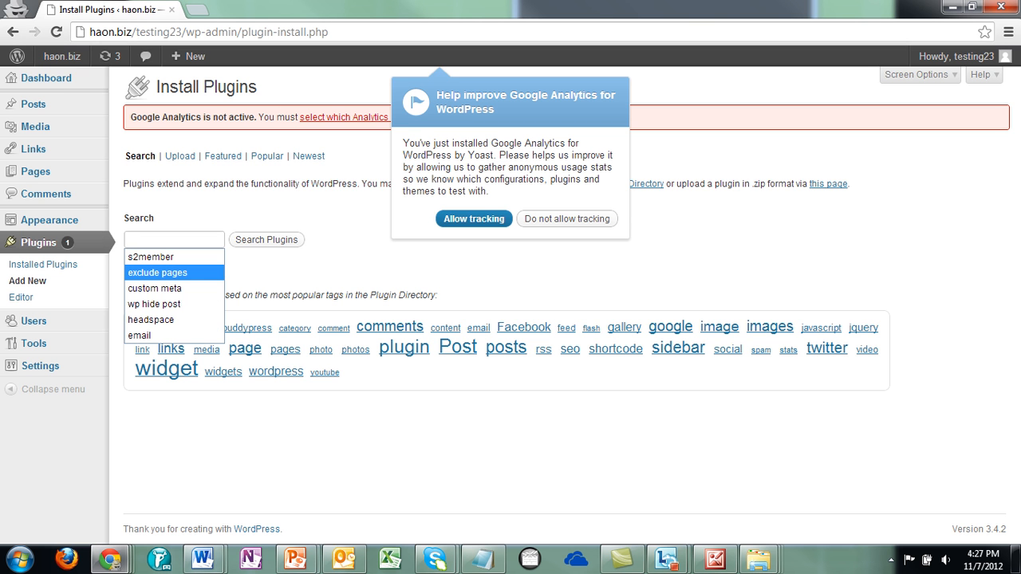
text(al)
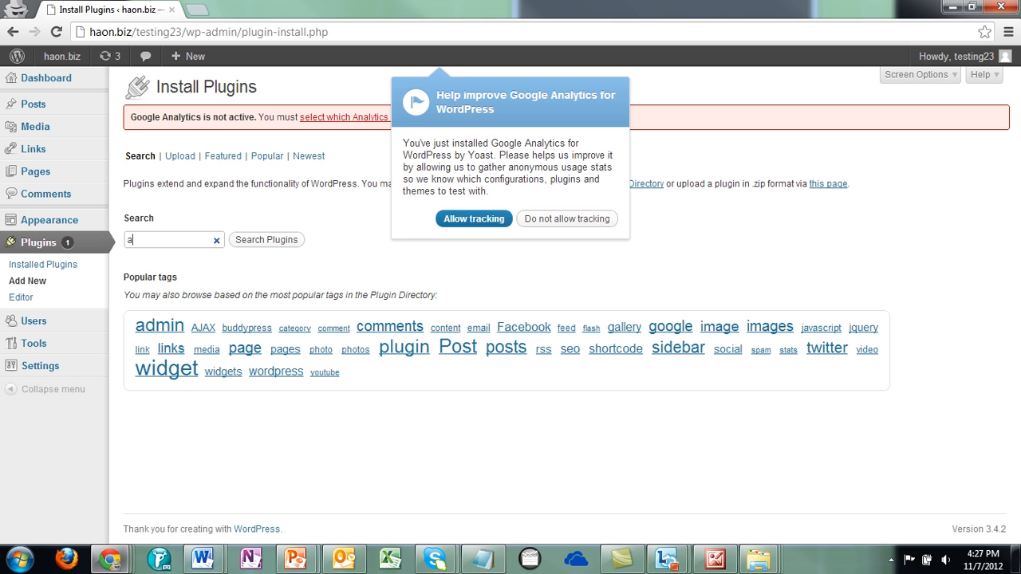
text(l in sone)
key(BackSpace)
key(BackSpace)
key(BackSpace)
key(BackSpace)
text(one seo plugin)
key(Tab)
key(Return)
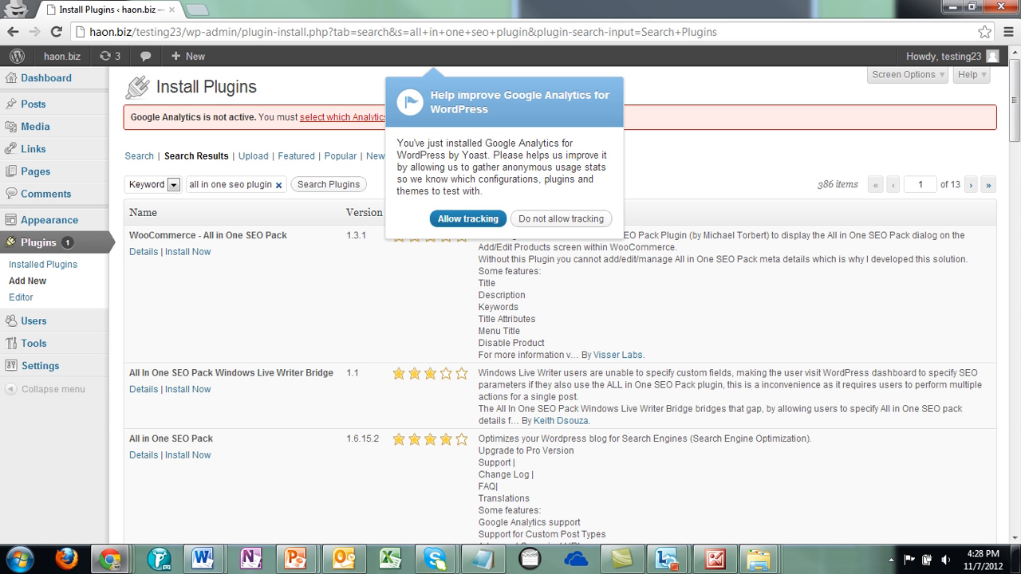
Step: Allow anonymous usage tracking for Google Analytics for WordPress, and search for new plugins matching "all in one seo plugin"
click(467, 219)
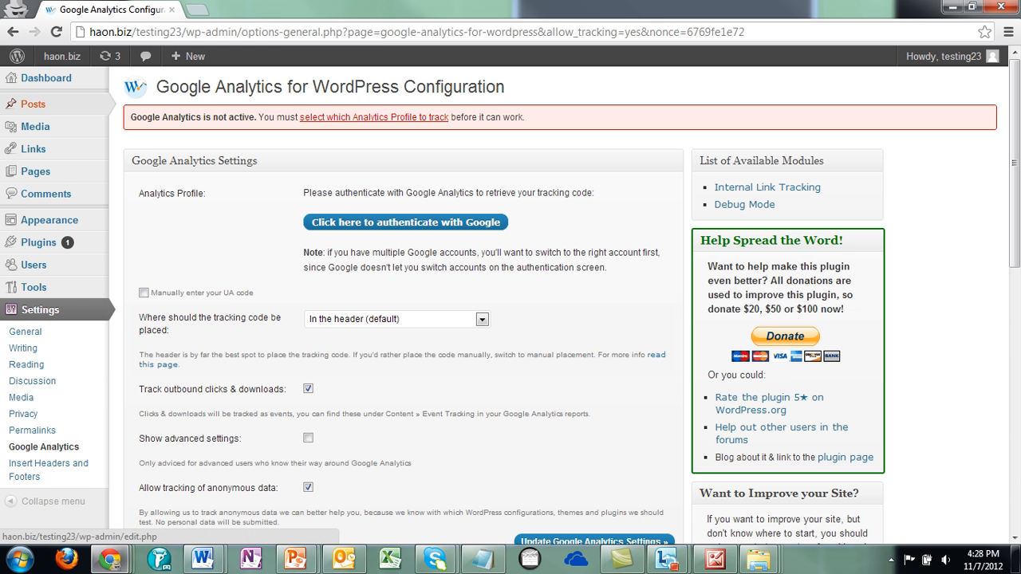
mouse_move(38, 242)
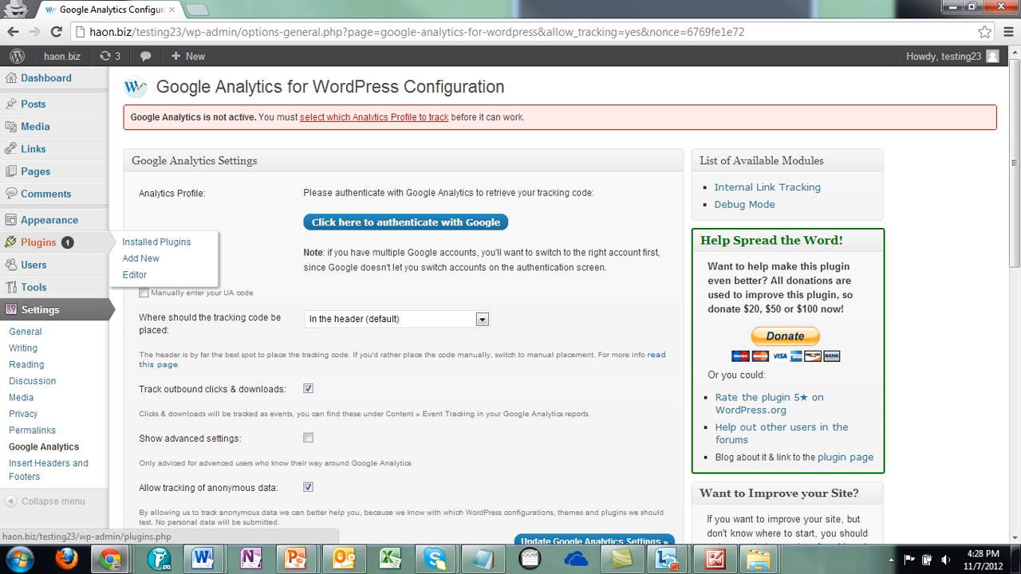
click(140, 258)
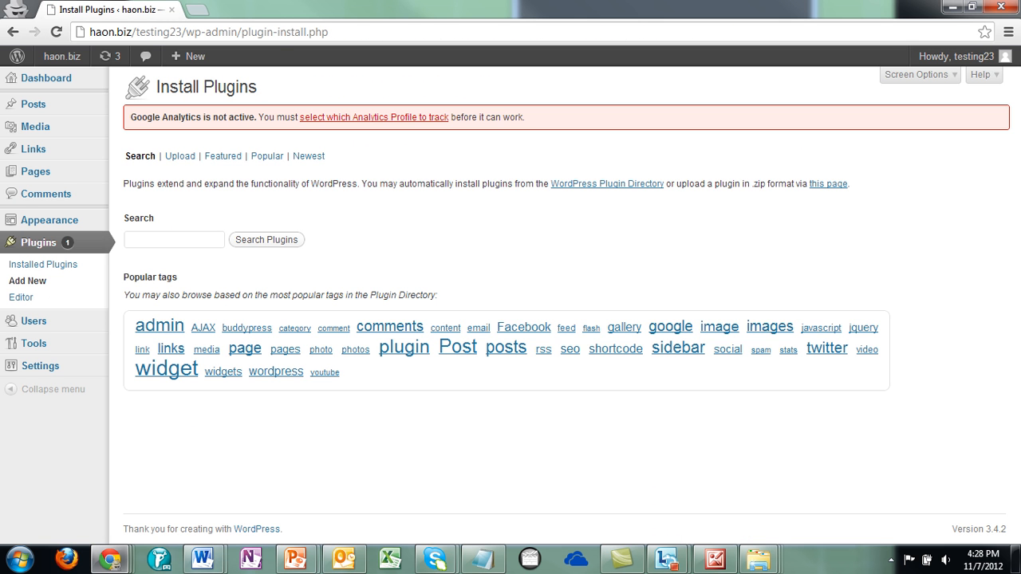
click(174, 239)
text(all in one seo plug)
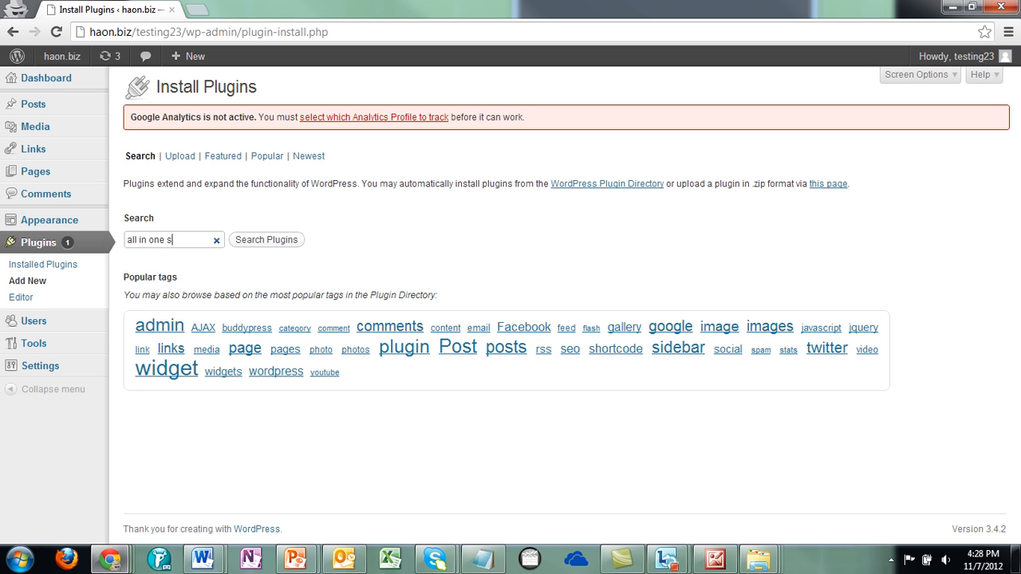
text(in)
key(Return)
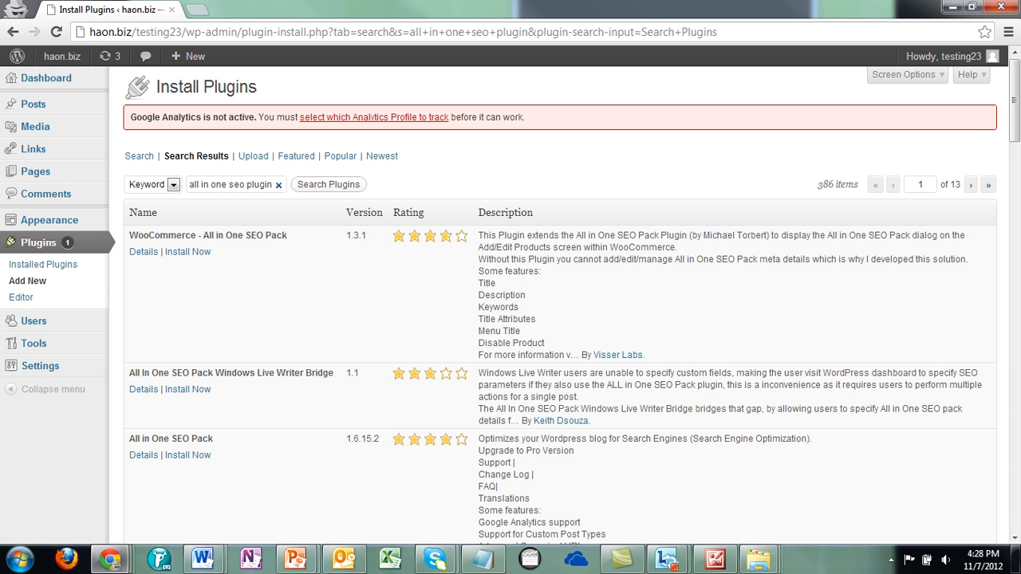
Step: Install the All in One SEO Pack plugin from the search results and activate it
scroll(559, 319, down, 3)
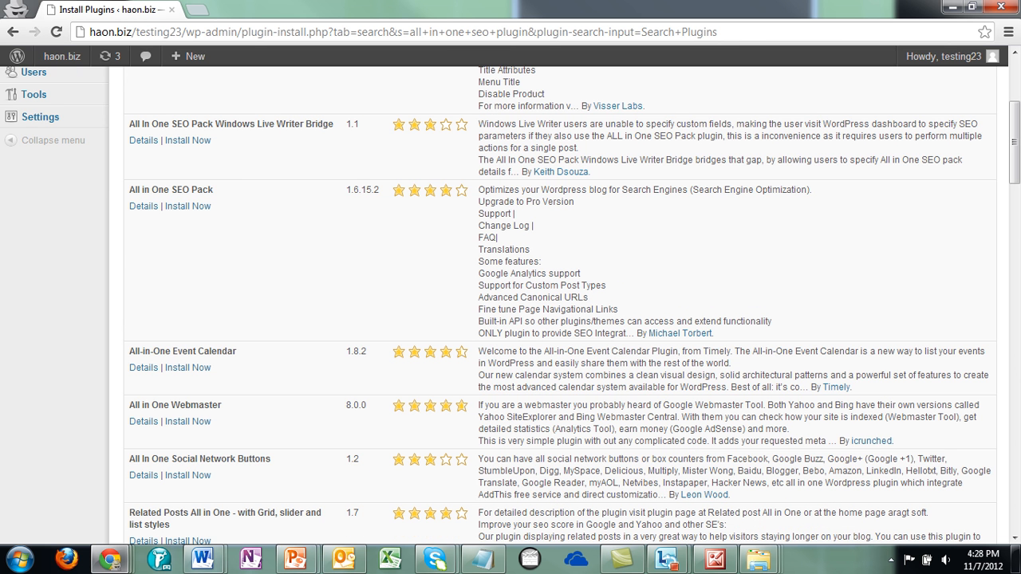
scroll(558, 319, up, 2)
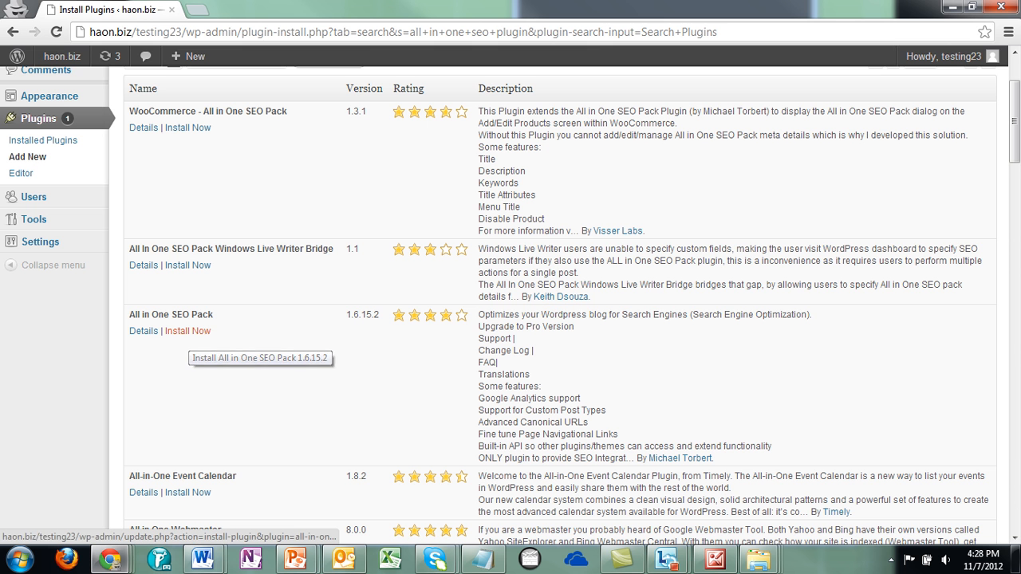
click(188, 331)
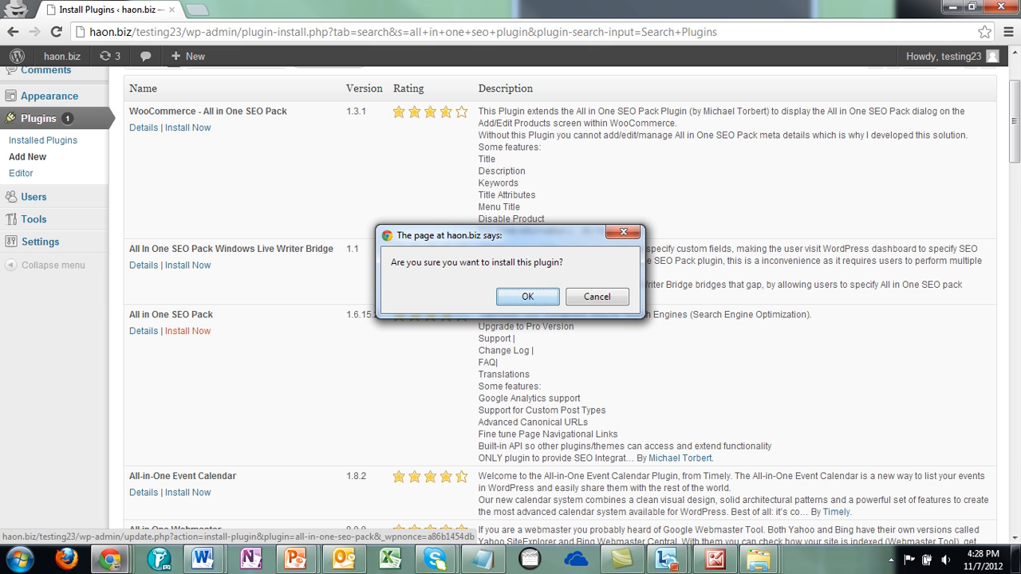
click(527, 297)
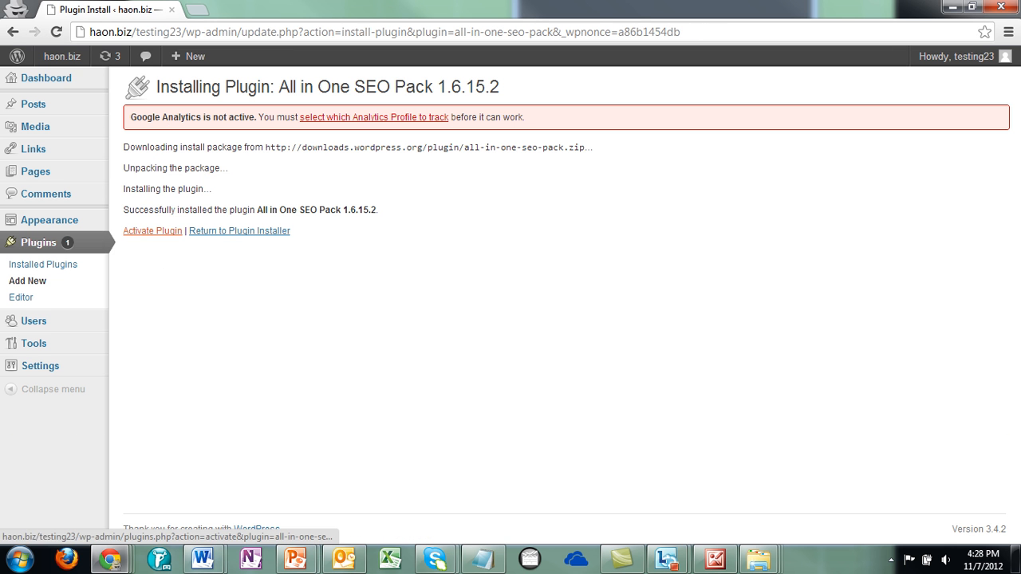
click(152, 230)
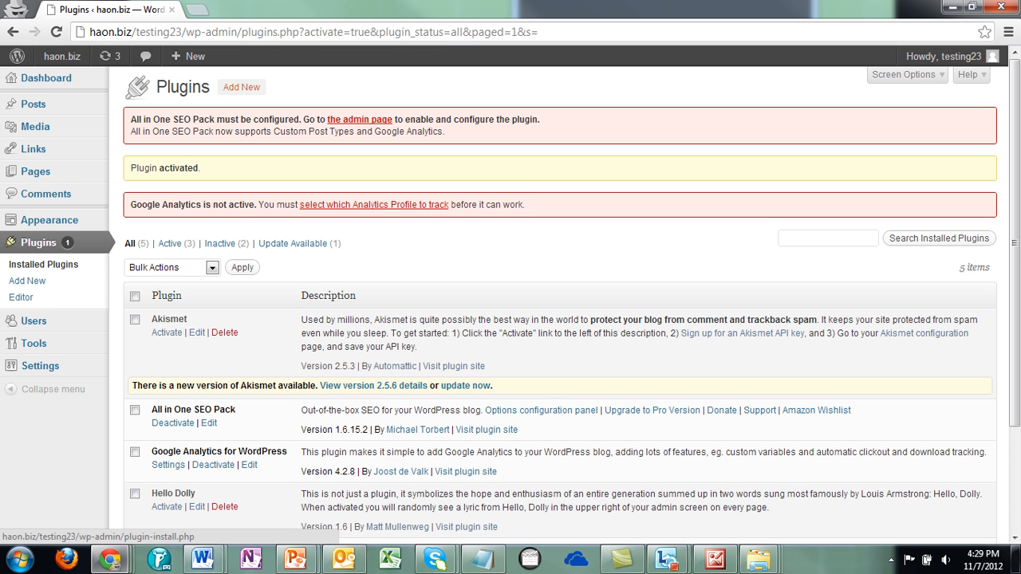
Step: Activate the Akismet plugin in the list of installed plugins
click(27, 280)
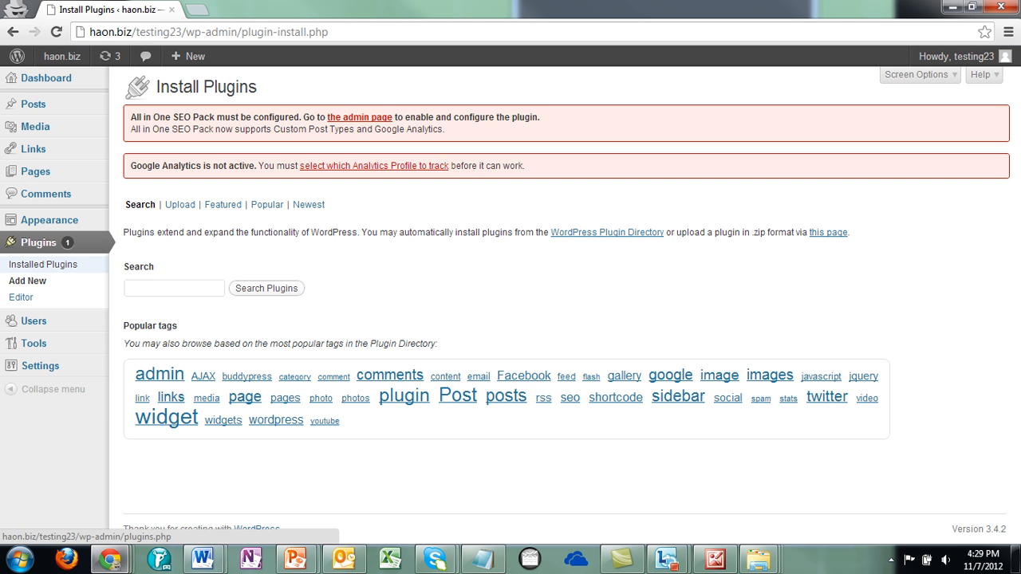
click(43, 264)
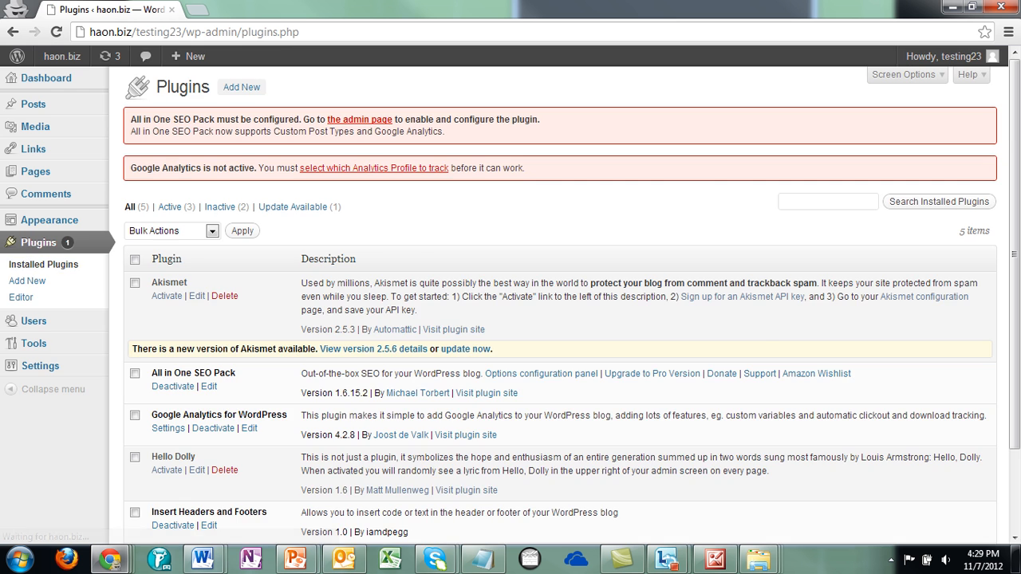
scroll(558, 319, down, 3)
scroll(558, 319, up, 3)
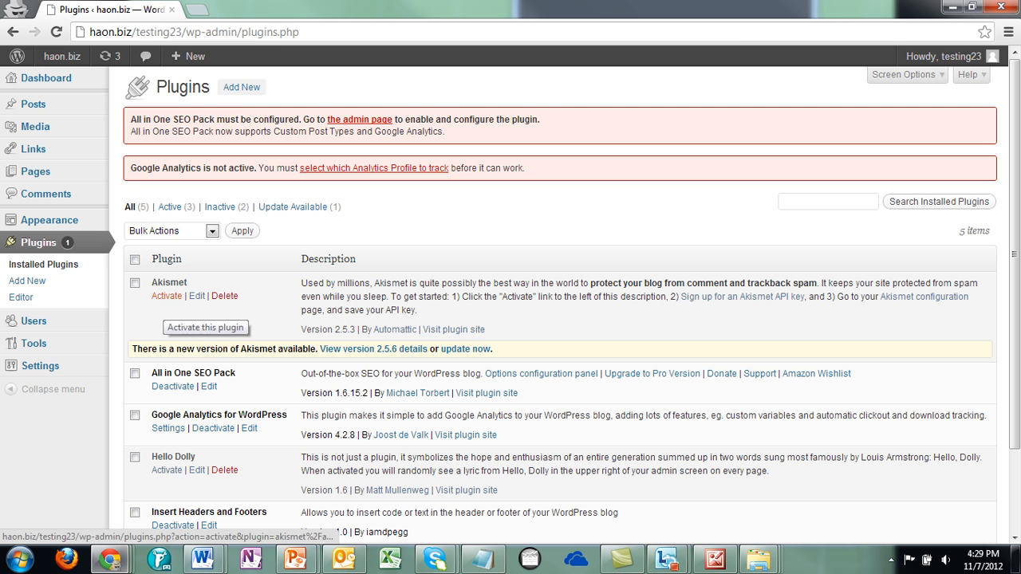
click(168, 296)
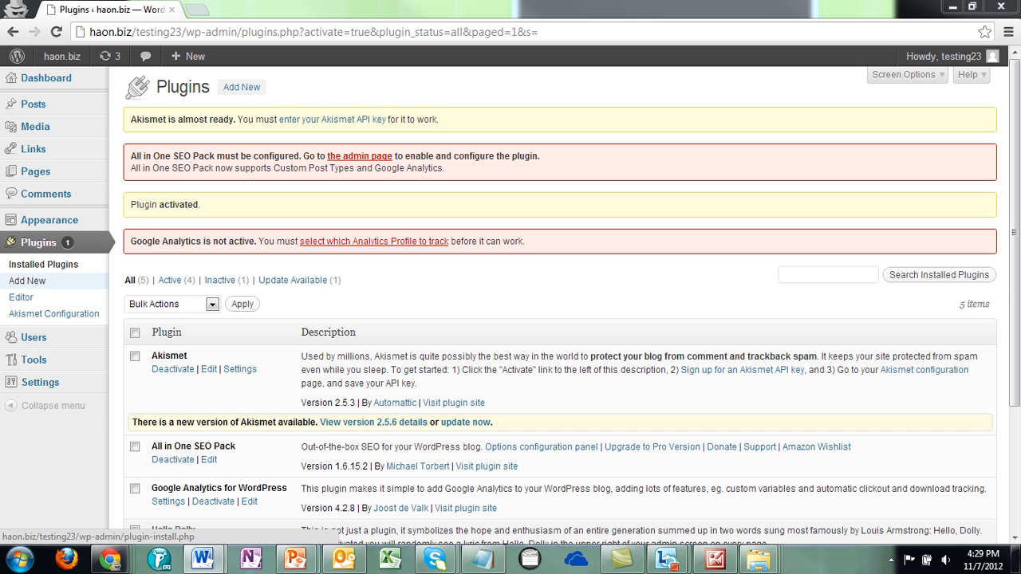
Step: Search for new plugins to add using the keywords "google xml sitemap"
click(27, 281)
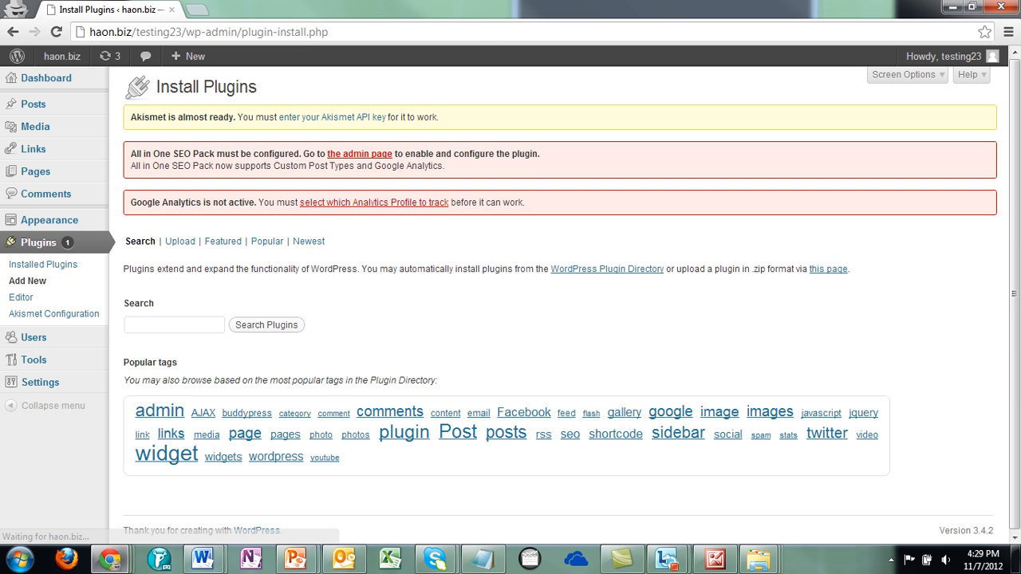
click(174, 325)
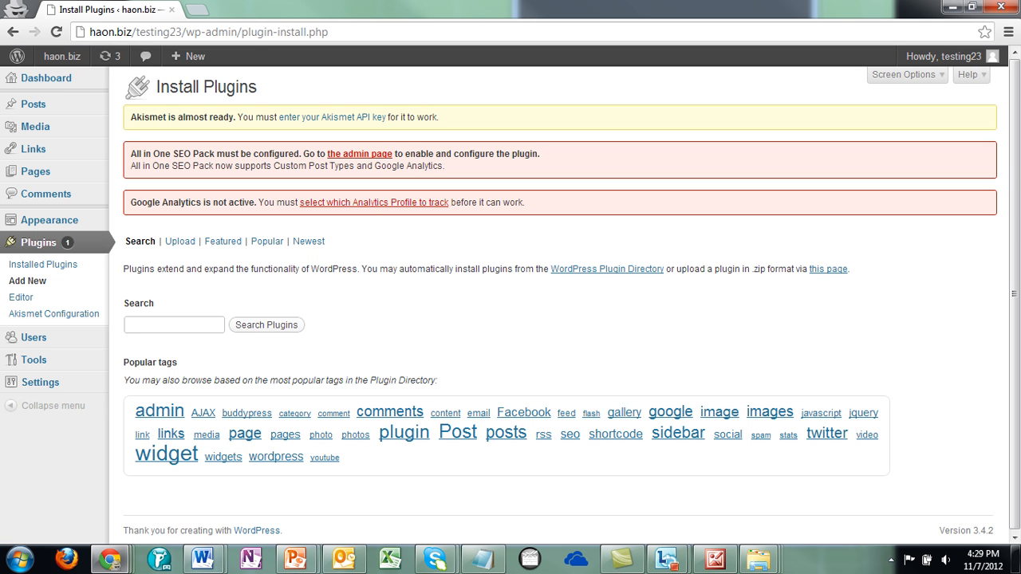
text(google xml site)
text(map)
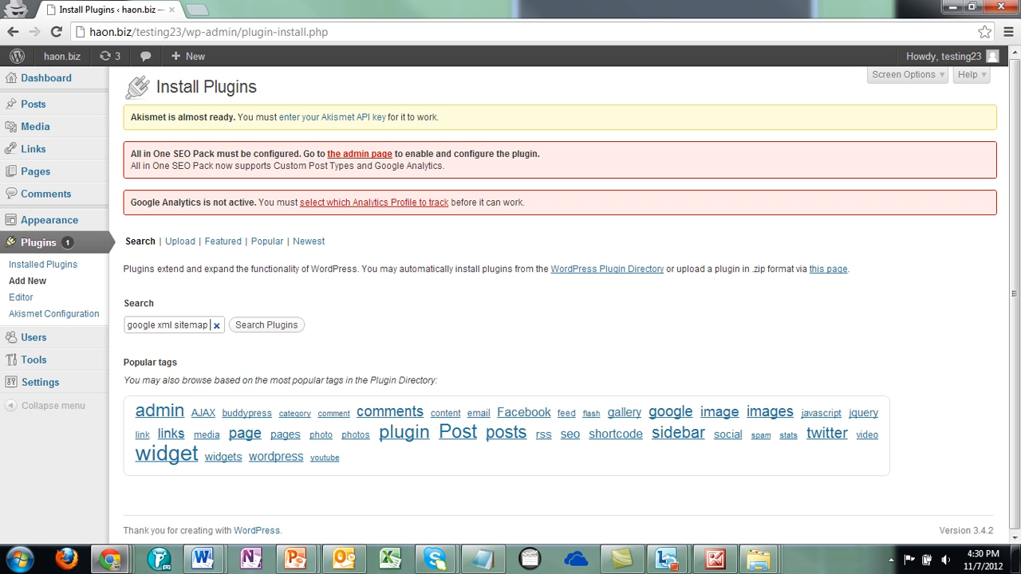
key(Return)
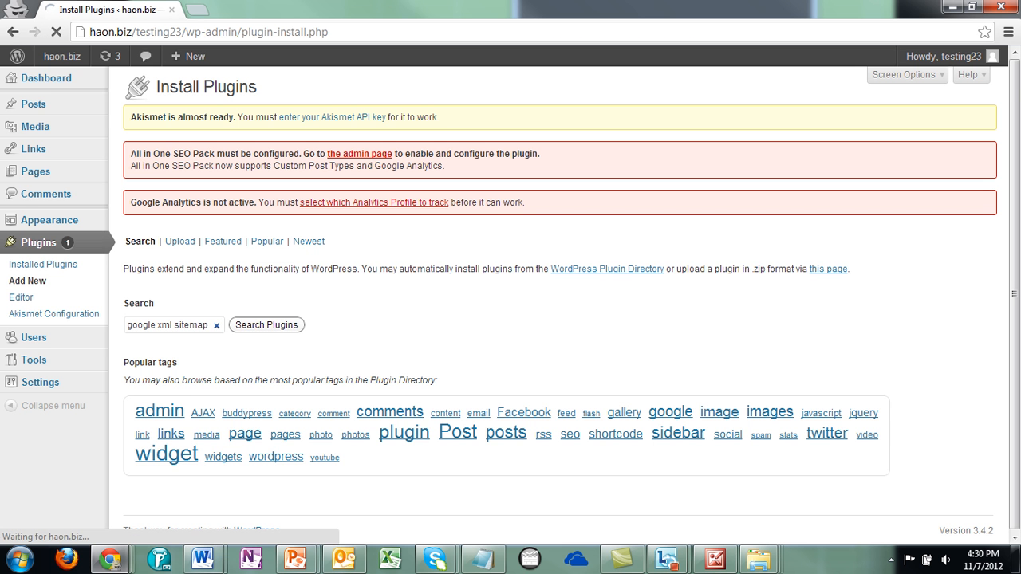
Step: Install the Google XML Sitemap plugin from the search results and activate it
scroll(559, 319, down, 2)
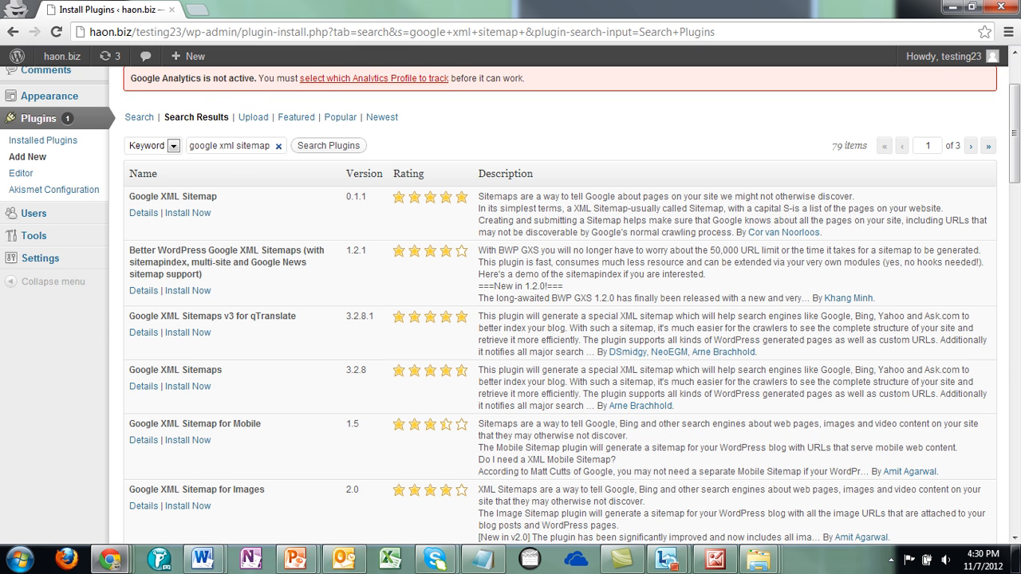
scroll(558, 319, up, 2)
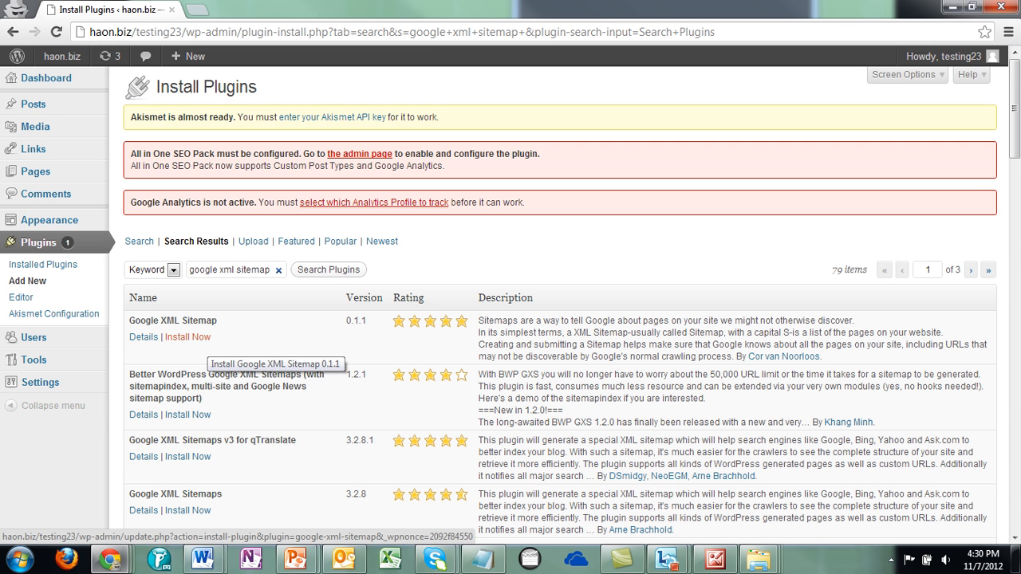
click(189, 337)
key(Return)
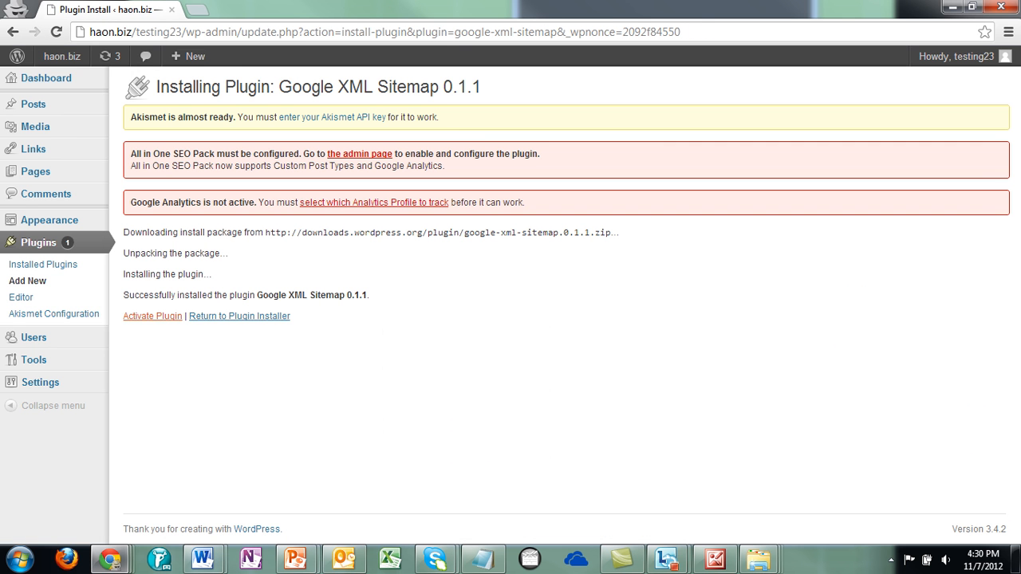
click(152, 316)
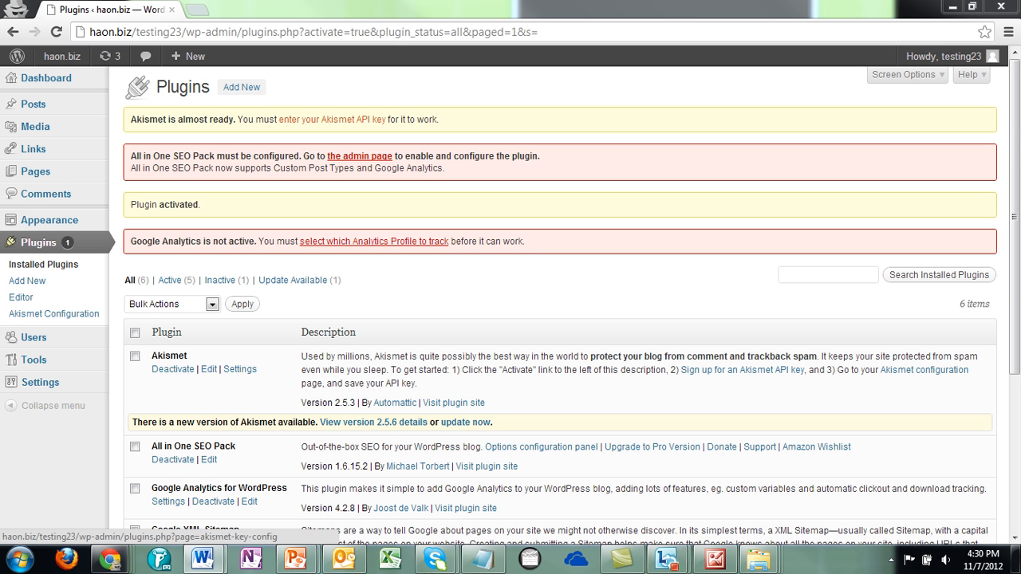
Step: Examine the Akismet configuration page, including its API key section and server connectivity
click(54, 313)
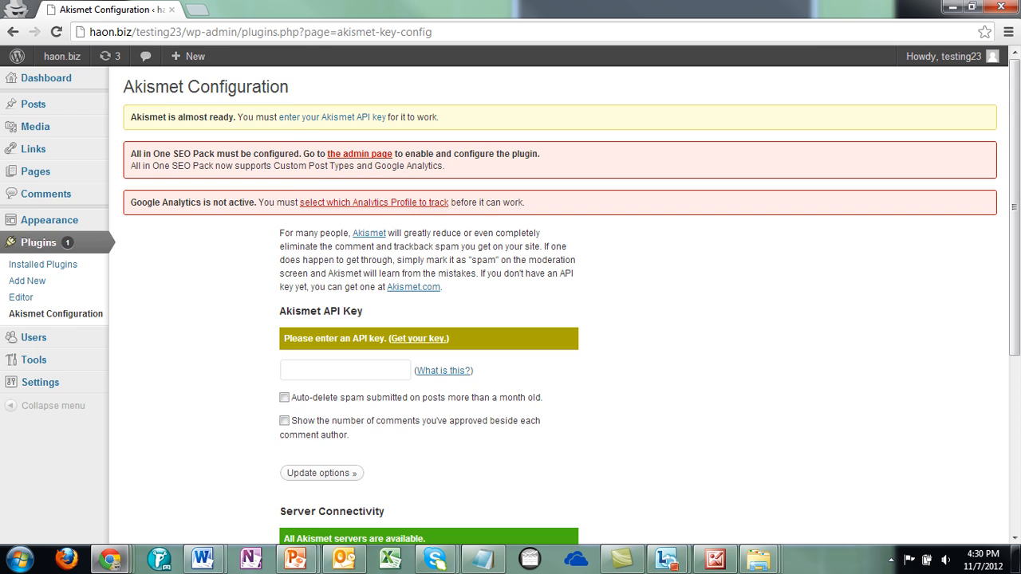
scroll(558, 303, down, 3)
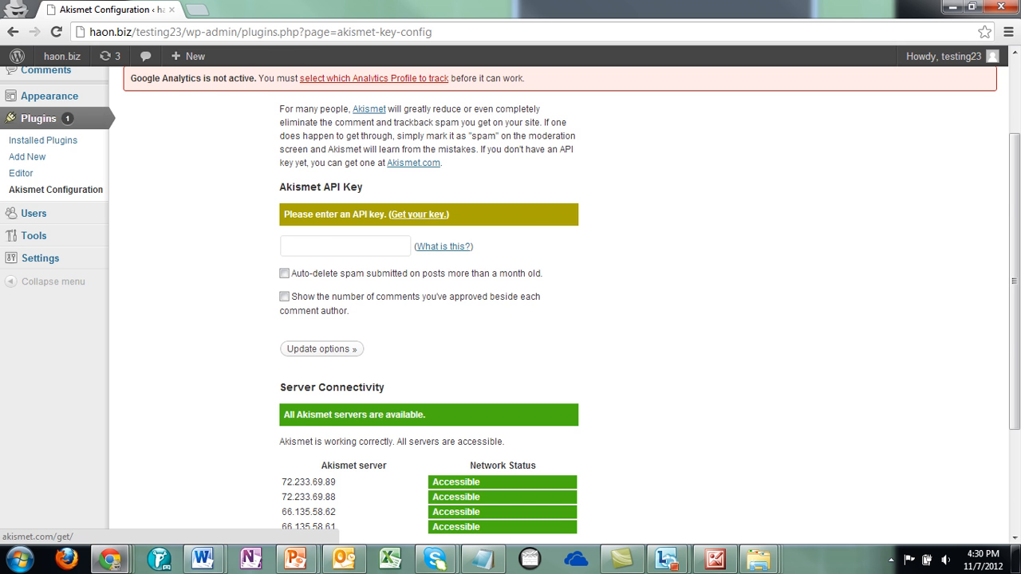
scroll(419, 214, up, 3)
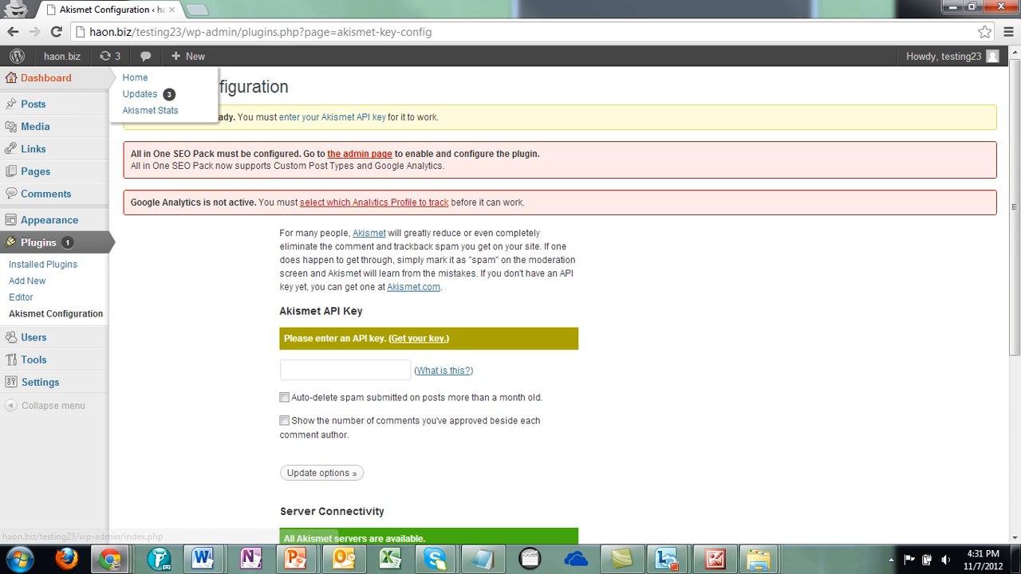
Step: Open the All in One SEO Pack options from the dashboard's configuration notice and set the Plugin Status to Enabled
click(46, 77)
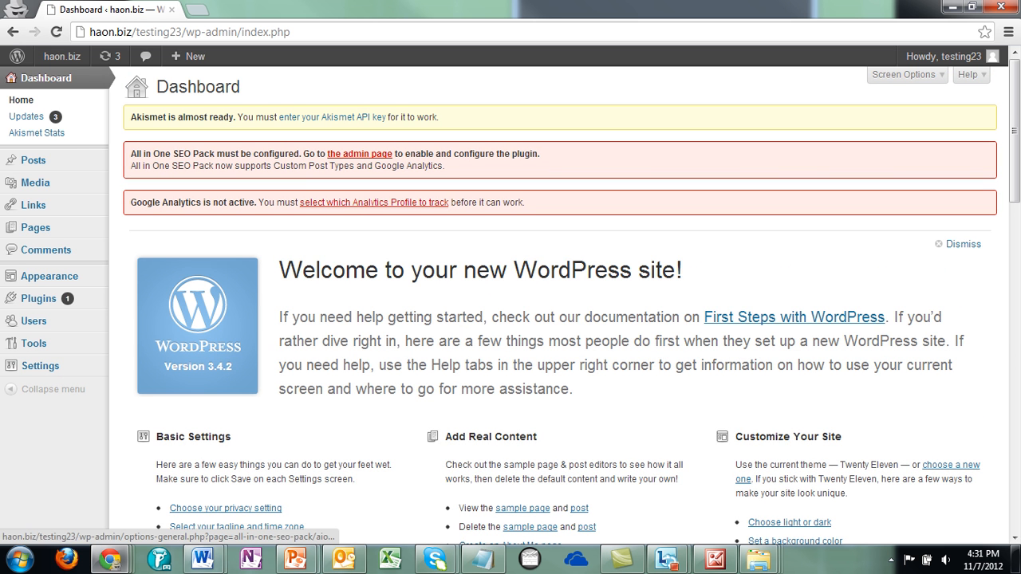
click(360, 154)
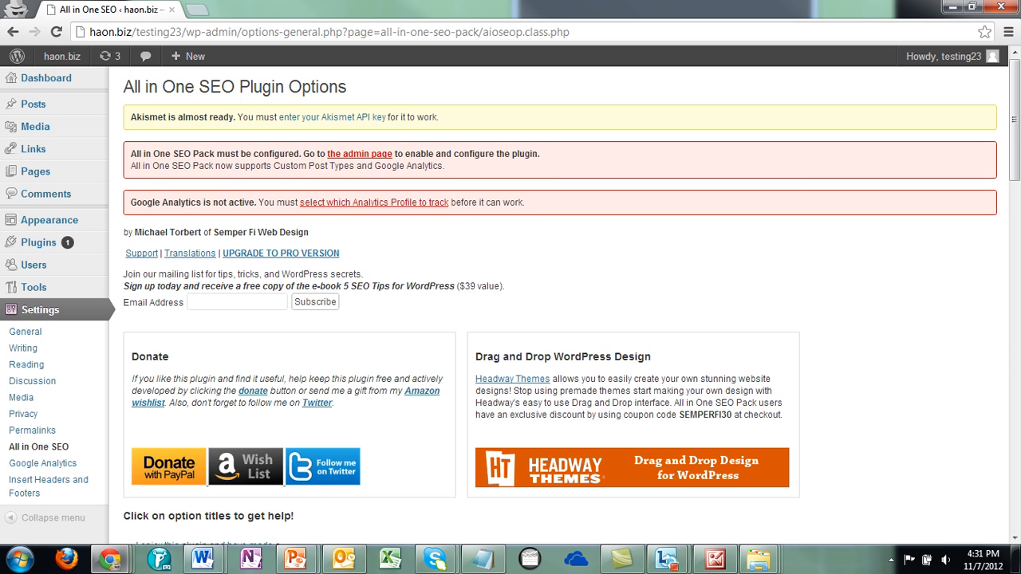
scroll(558, 319, down, 2)
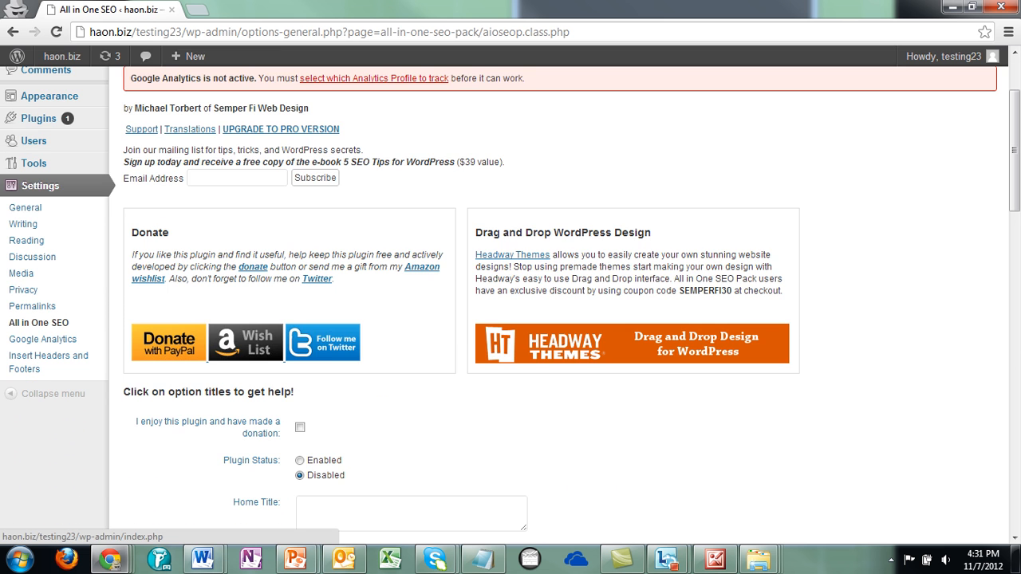
scroll(558, 319, up, 2)
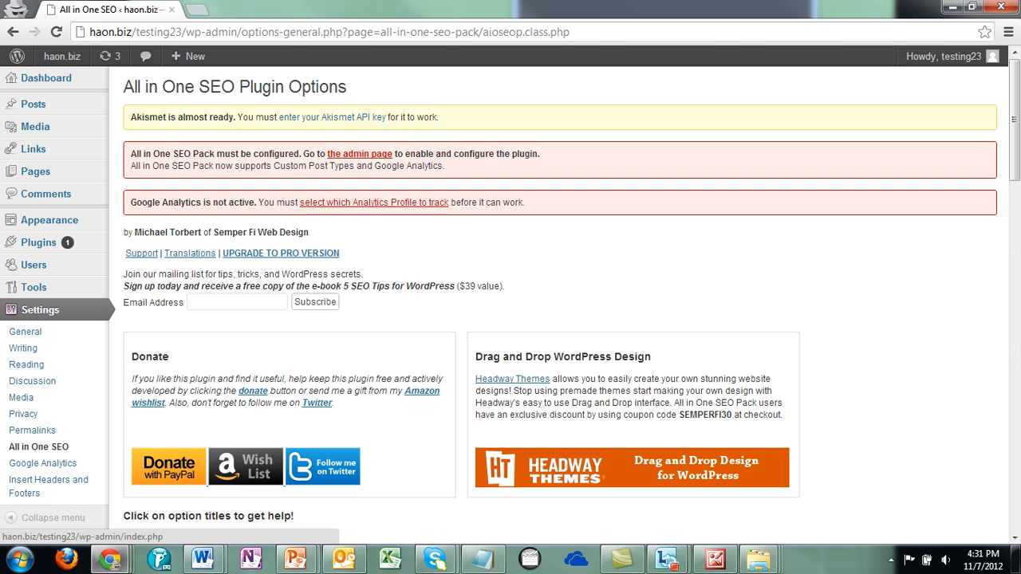
scroll(558, 319, down, 3)
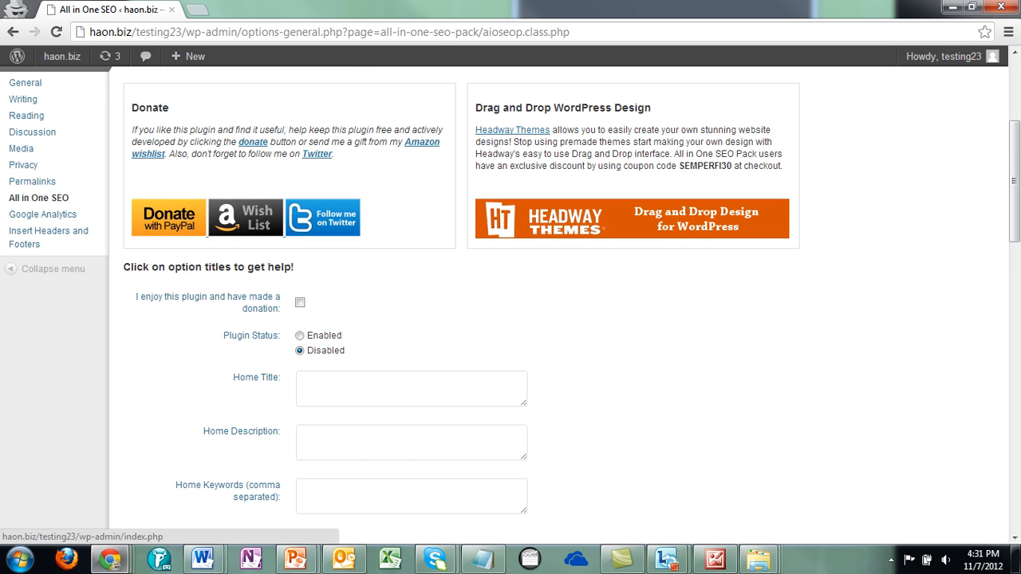
scroll(558, 319, down, 2)
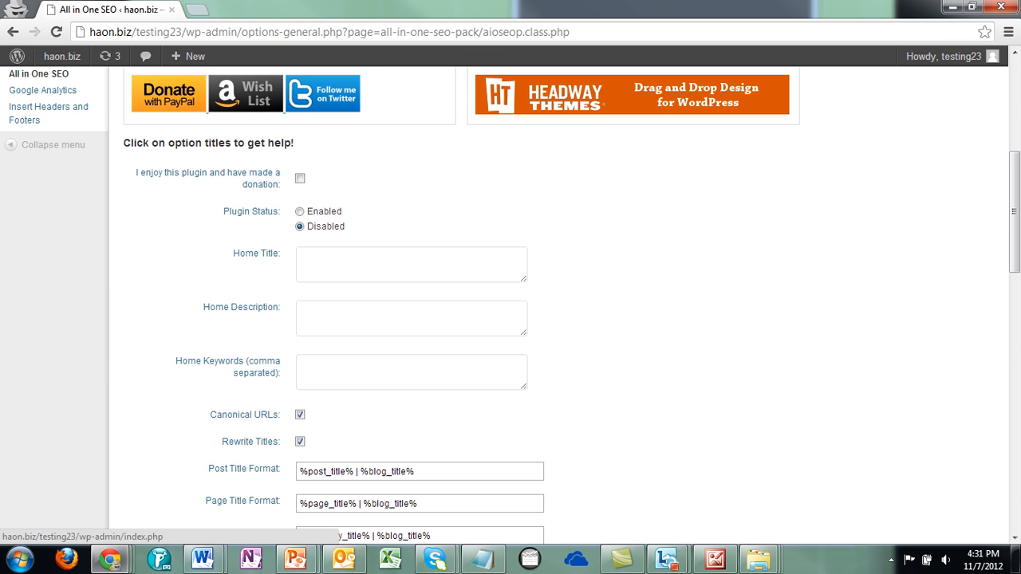
click(300, 211)
scroll(559, 303, down, 2)
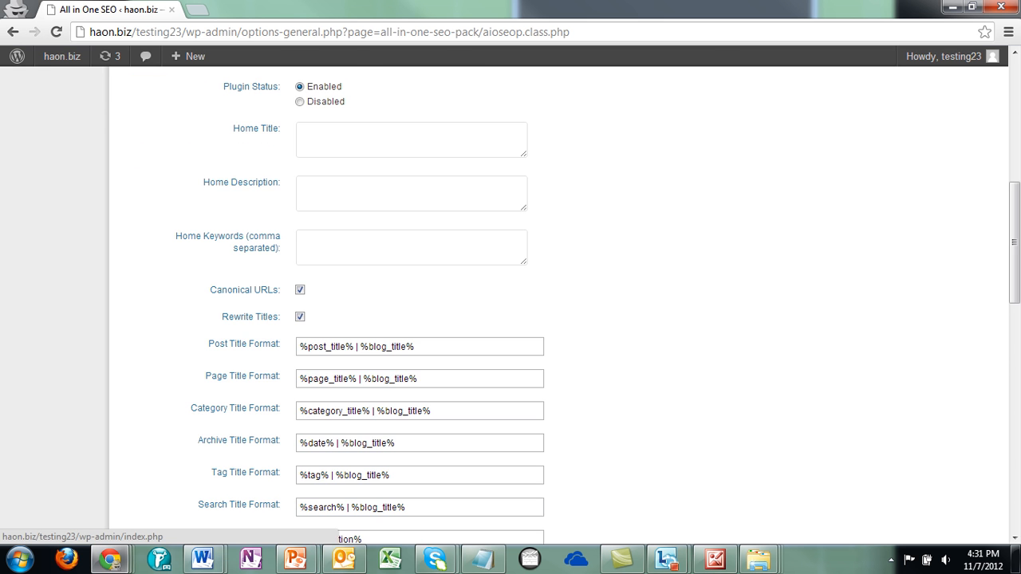
Step: Examine the Home Title, Home Description and Home Keywords fields in the All in One SEO plugin options
scroll(558, 303, up, 2)
scroll(558, 303, down, 2)
scroll(558, 303, up, 2)
click(411, 264)
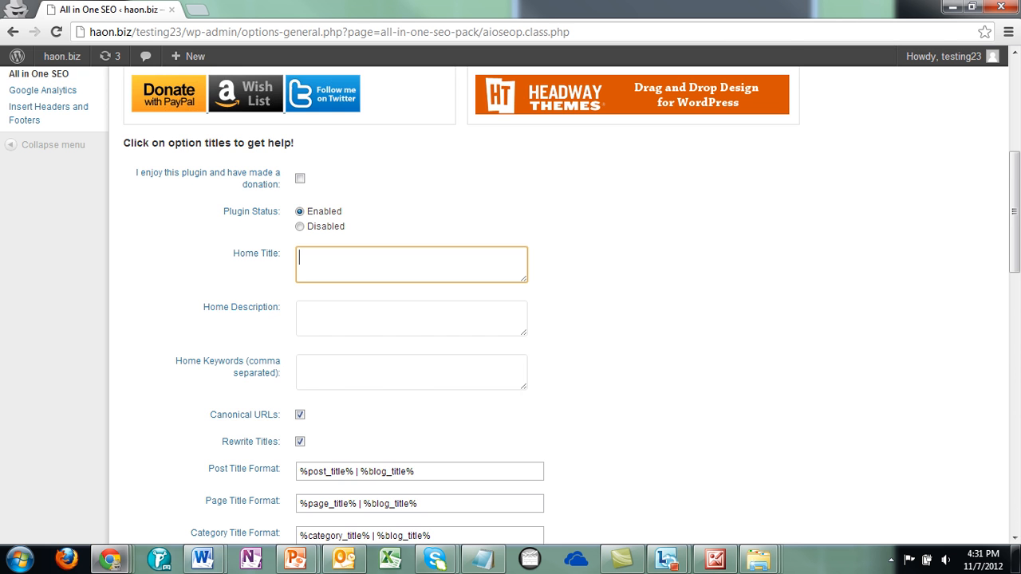
scroll(559, 303, down, 2)
click(411, 193)
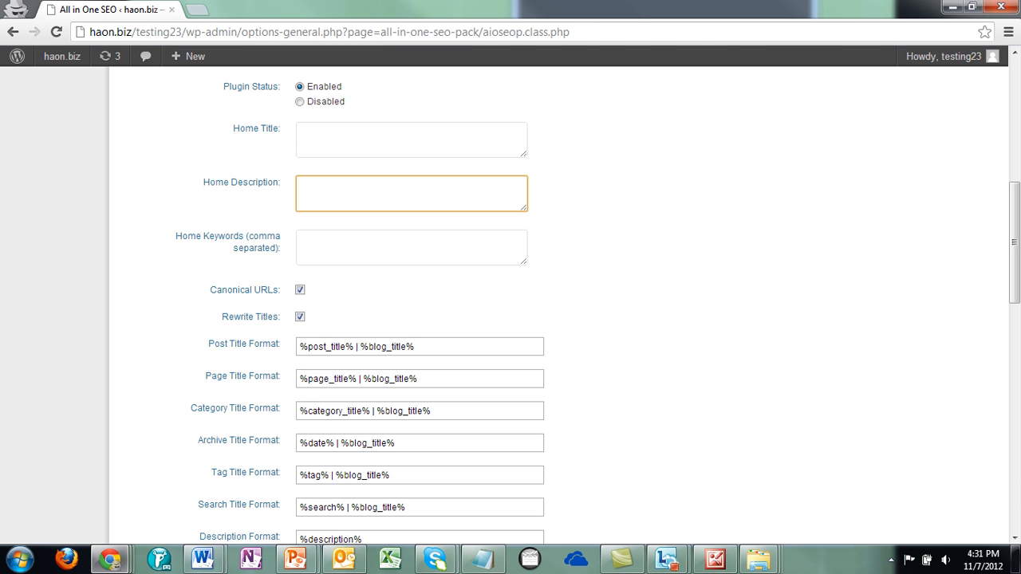
click(411, 247)
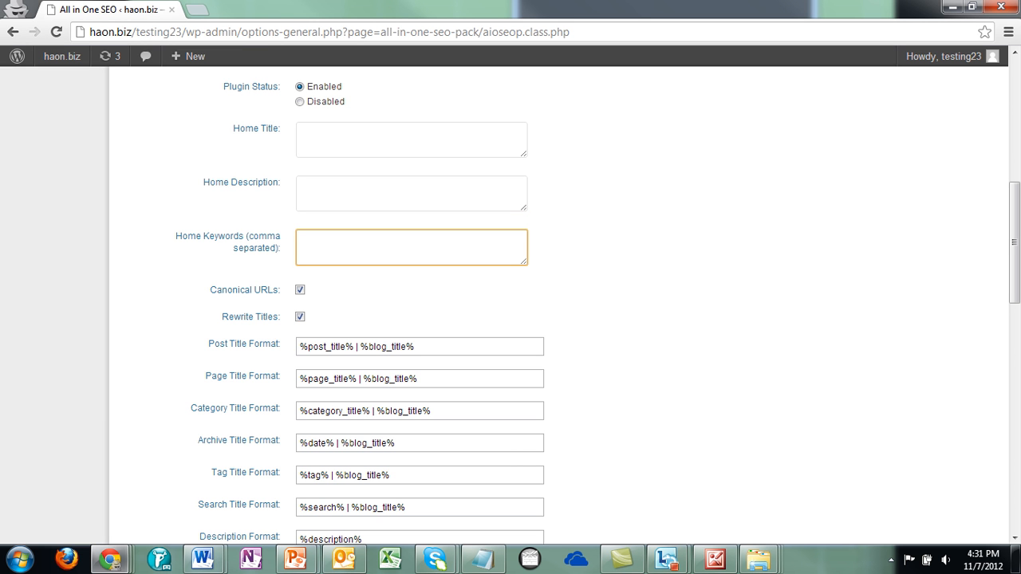
Step: Review the remaining All in One SEO options, including title formats, META keywords, noindex and additional headers, and minimize the browser window
scroll(558, 303, down, 15)
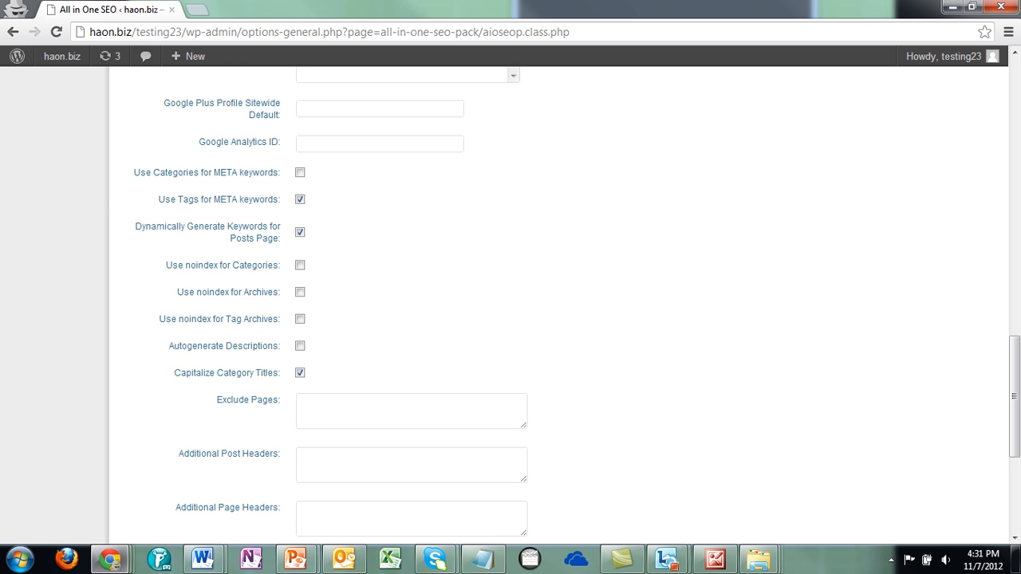
scroll(558, 303, up, 6)
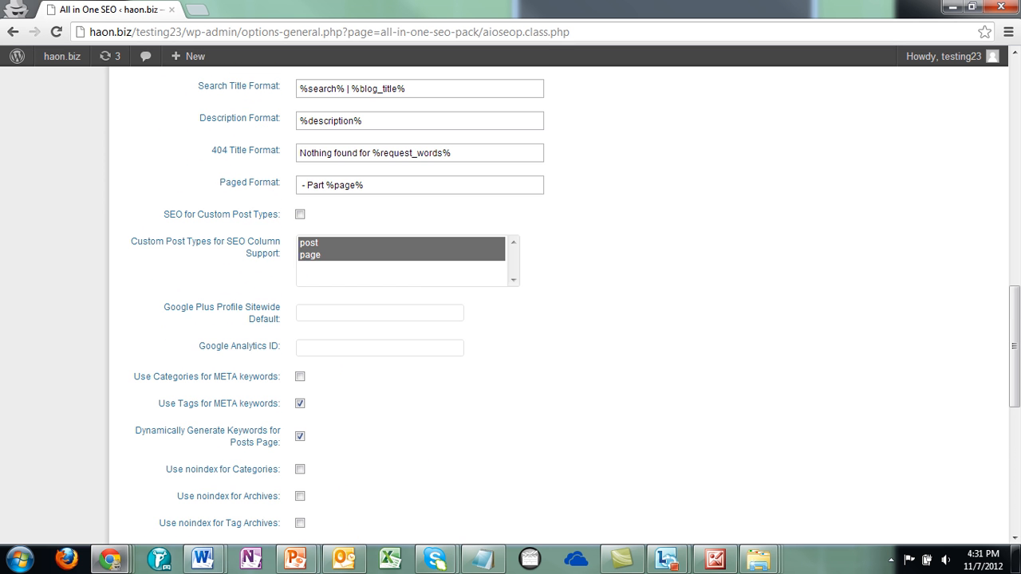
scroll(558, 303, down, 5)
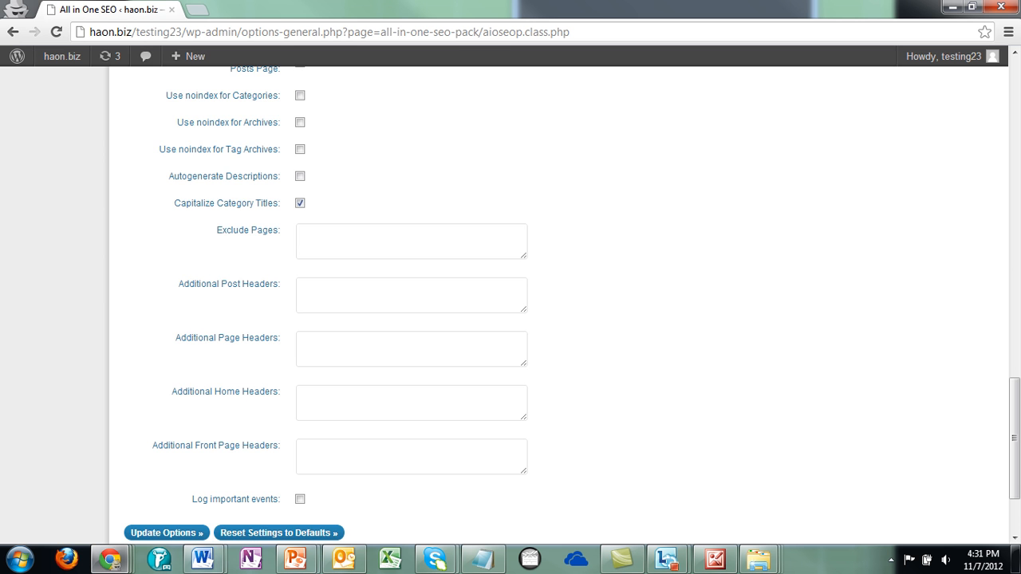
scroll(559, 303, up, 8)
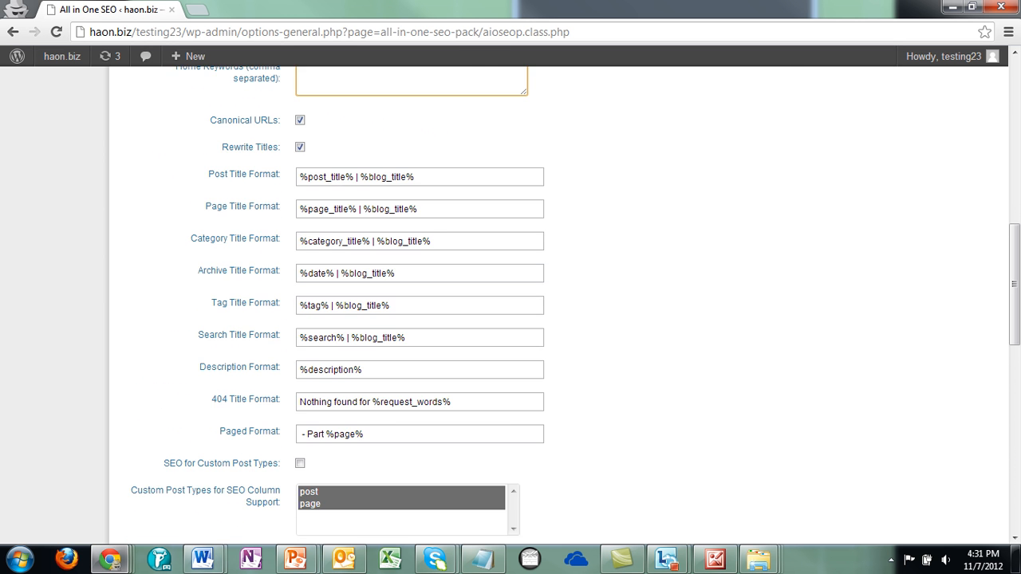
scroll(558, 303, up, 5)
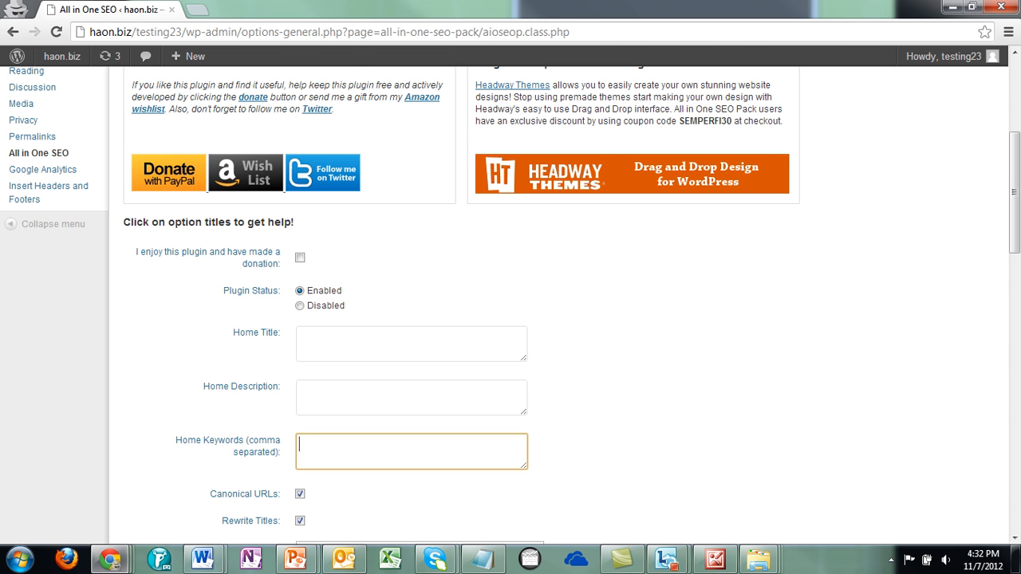
scroll(558, 303, down, 5)
scroll(559, 303, up, 10)
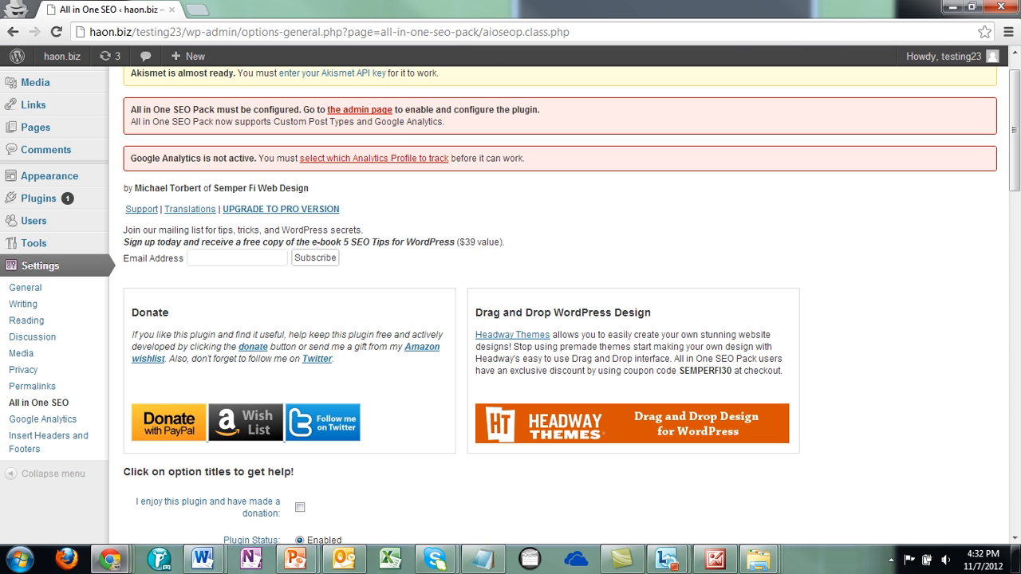
scroll(558, 303, up, 1)
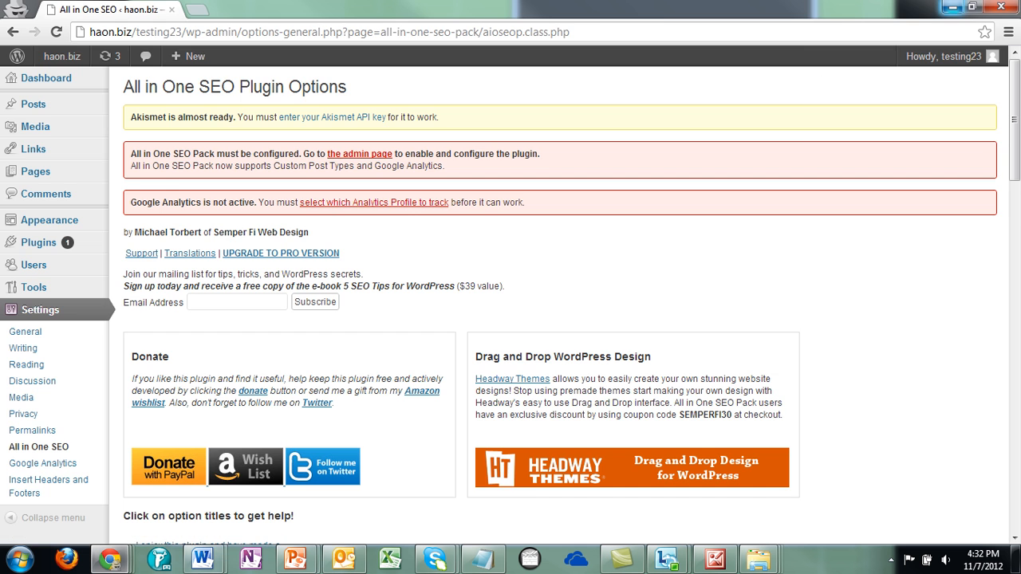
click(952, 7)
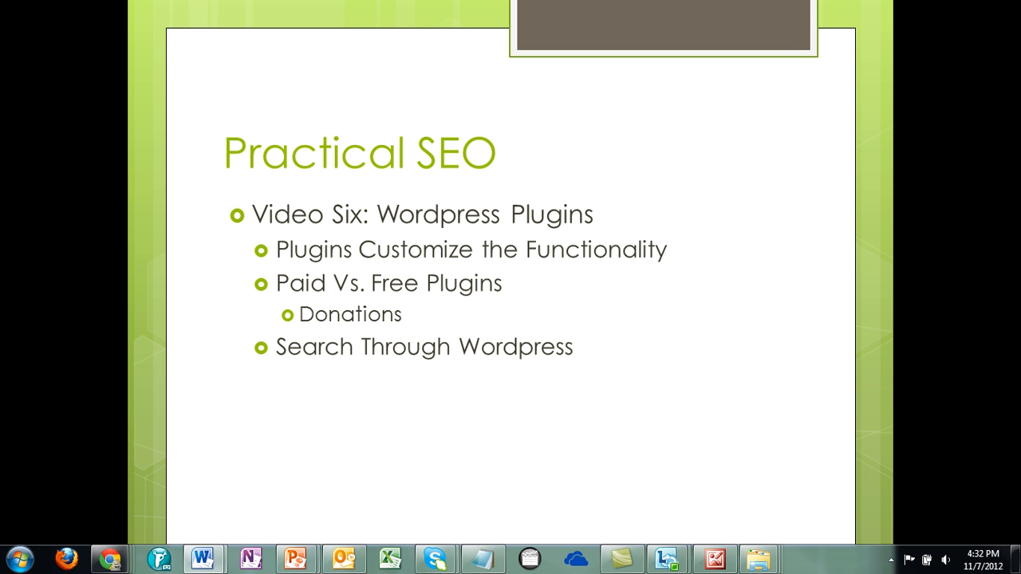